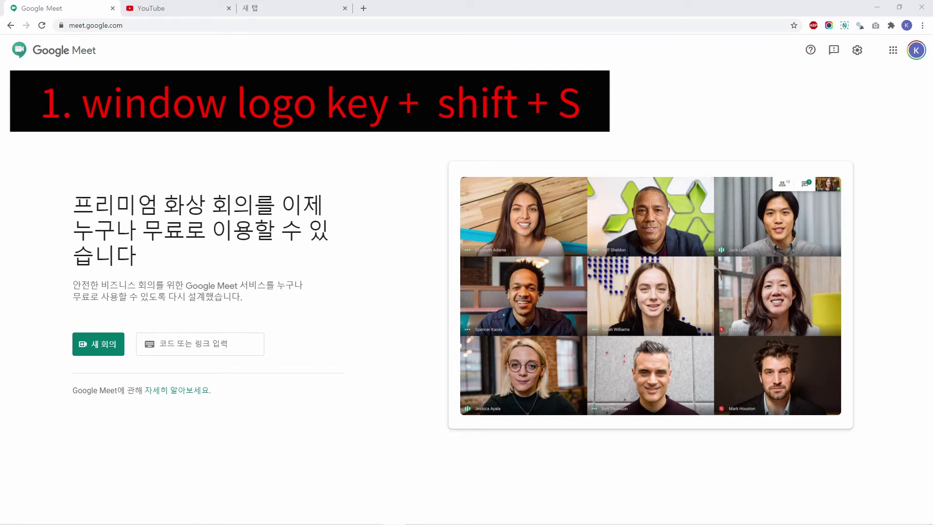
# Step: Capture a rectangular region covering the Google Meet page's main content and open the snip for markup
pyautogui.press('super+shift+s')
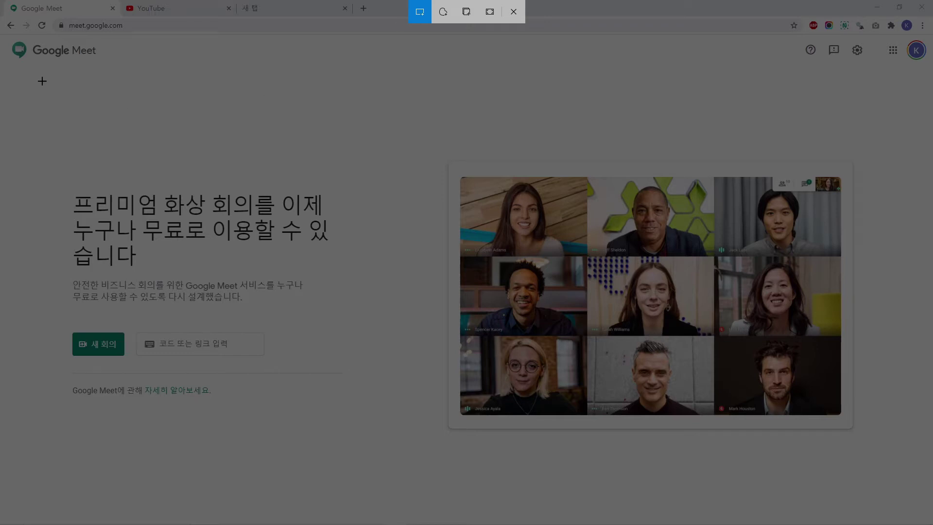
pyautogui.moveTo(39, 79)
pyautogui.mouseDown()
pyautogui.moveTo(200, 157)
pyautogui.moveTo(898, 396)
pyautogui.moveTo(899, 466)
pyautogui.mouseUp()
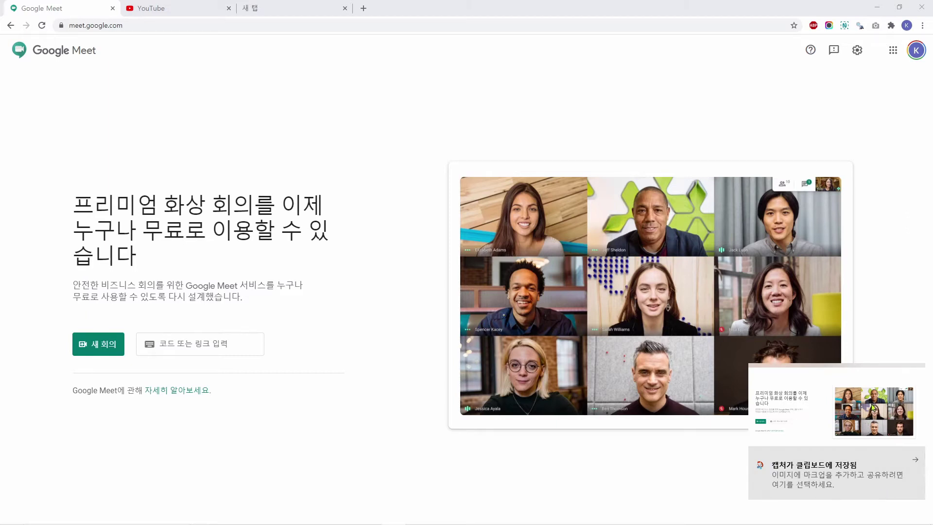
pyautogui.click(816, 417)
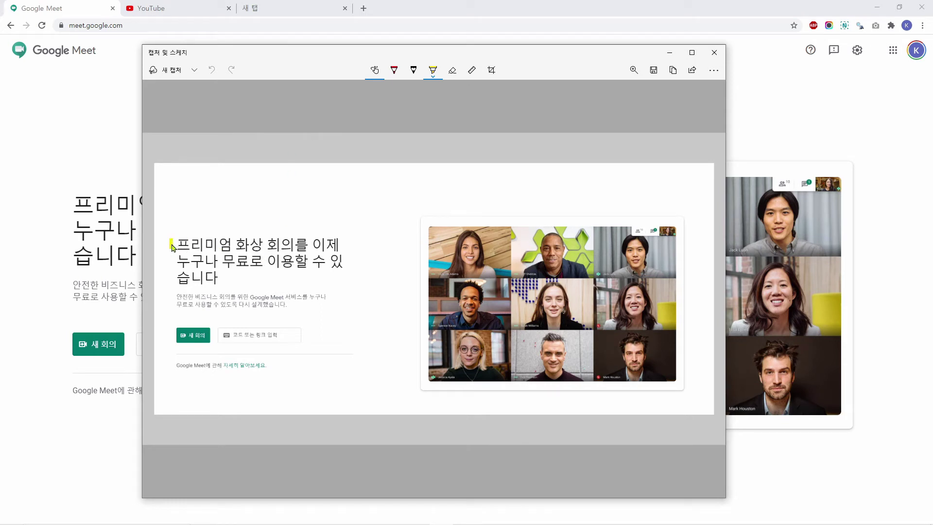
# Step: Highlight the words 프리미엄 화상 회의 in the snip's headline and the 새 회의 label in yellow
pyautogui.moveTo(171, 244); pyautogui.dragTo(298, 251)
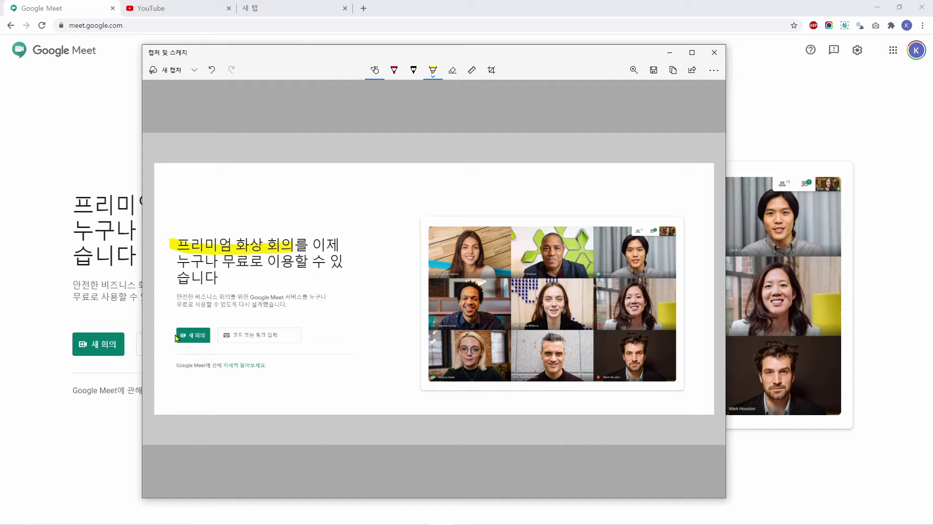
pyautogui.moveTo(176, 335); pyautogui.dragTo(215, 341)
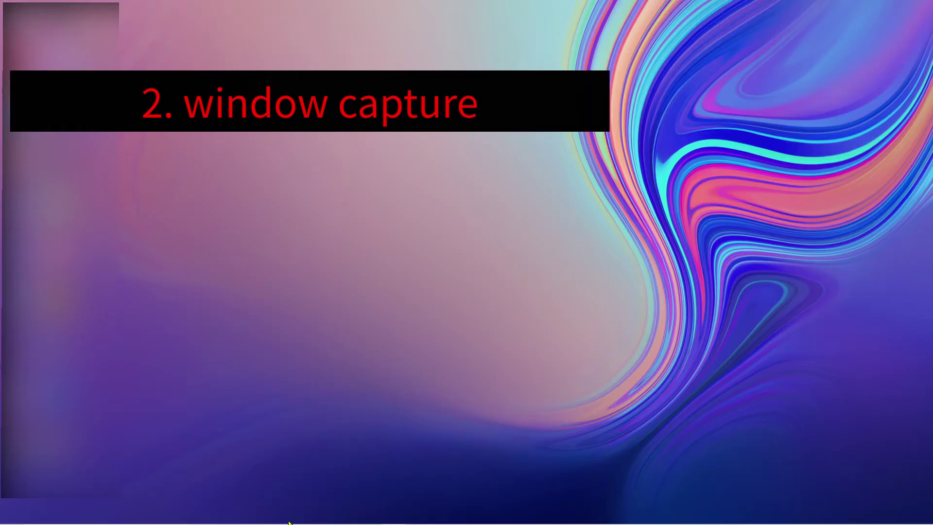
# Step: Search Windows for 캡처 and open the 캡처 도구 app
pyautogui.moveTo(309, 523)
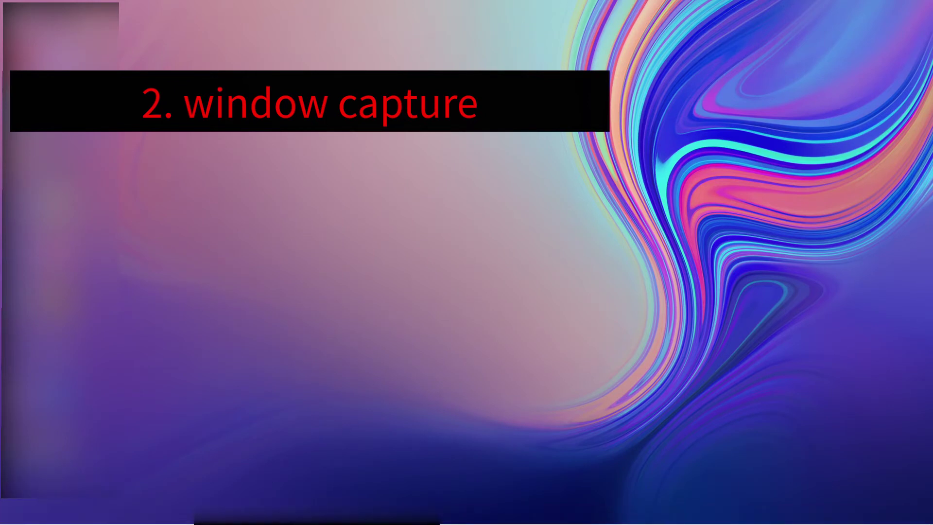
pyautogui.moveTo(190, 521)
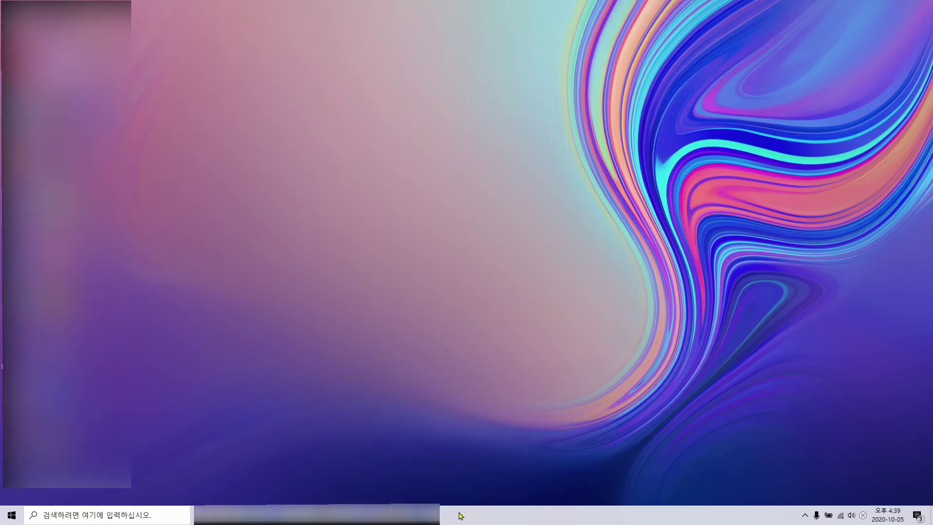
pyautogui.click(142, 513)
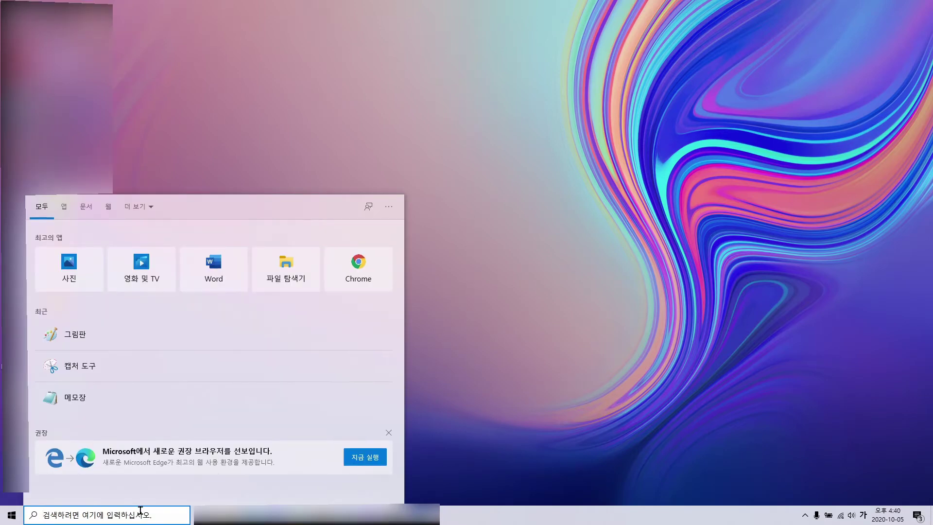
pyautogui.write('캡처')
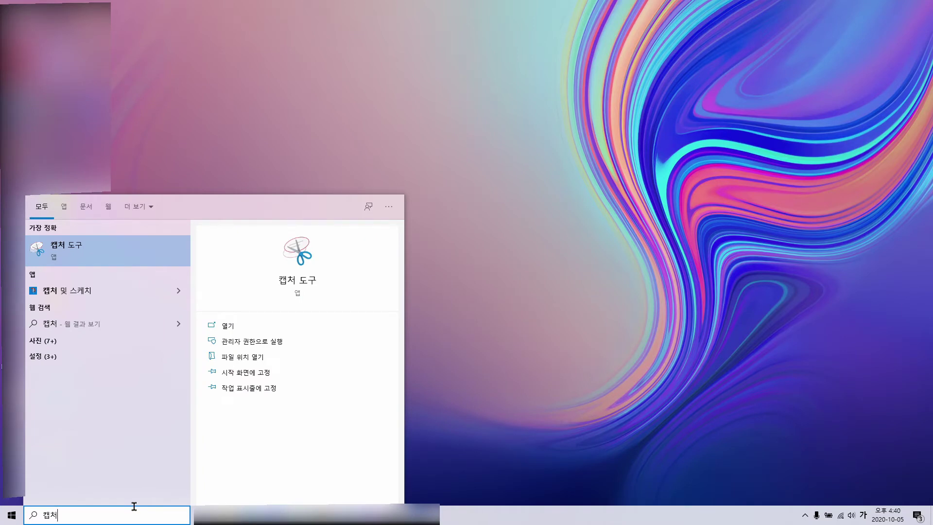
pyautogui.press('BackSpace')
pyautogui.press('BackSpace')
pyautogui.write('캐')
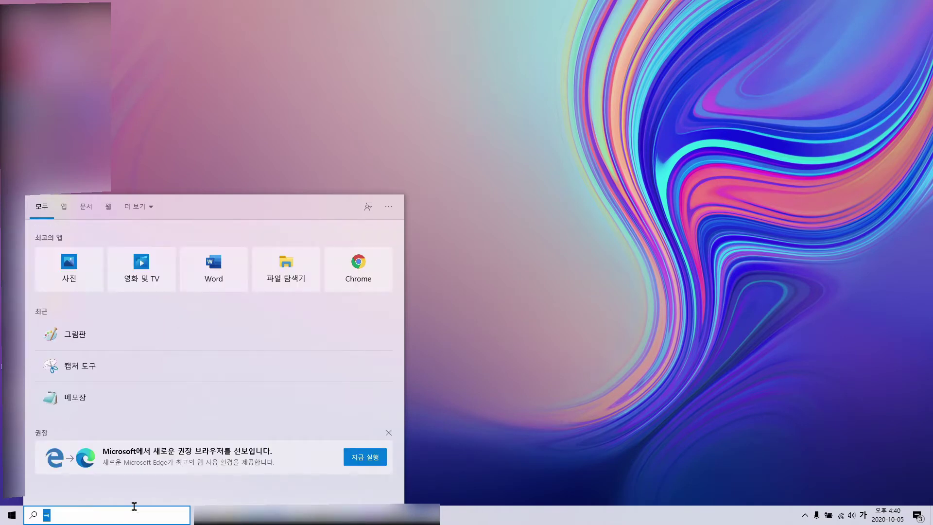
pyautogui.write('ㅂ처')
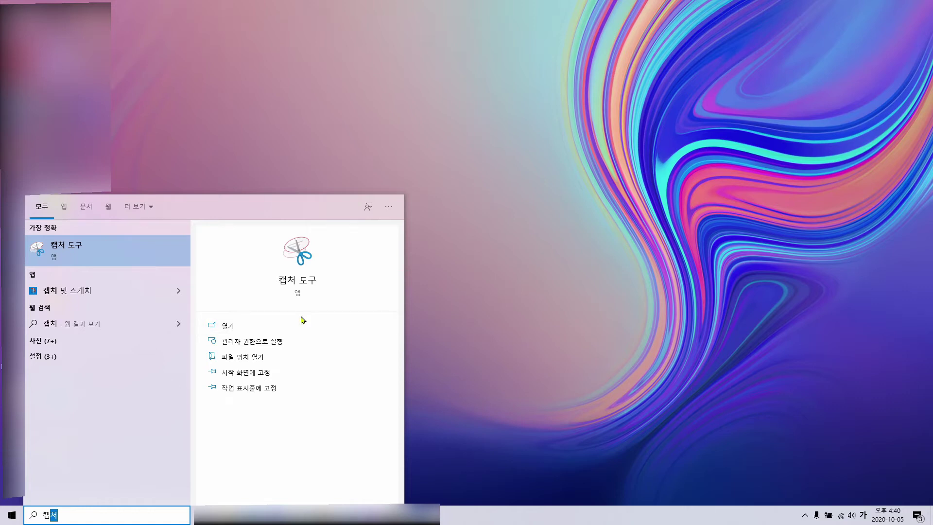
pyautogui.click(303, 265)
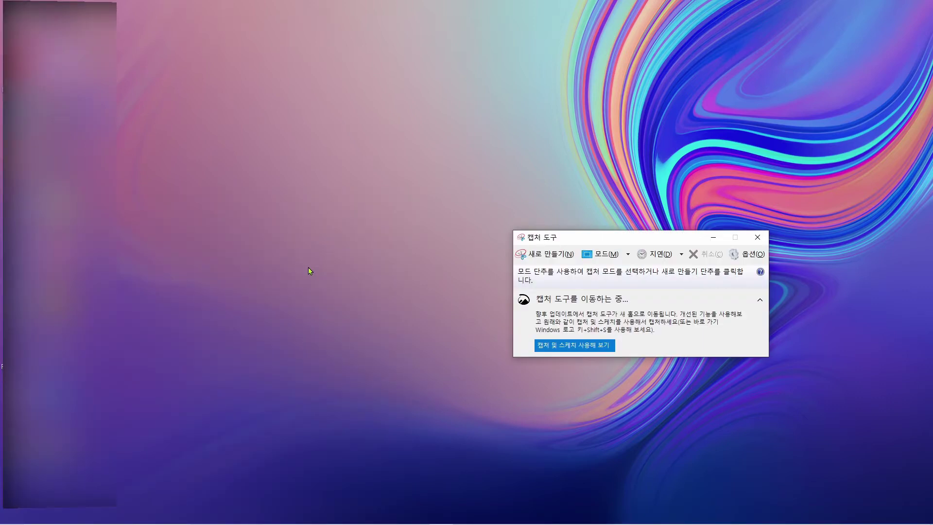
# Step: Move the 캡처 도구 window toward the middle and take a new 사각형 캡처 of the desktop wallpaper's central area
pyautogui.moveTo(652, 239); pyautogui.dragTo(462, 131)
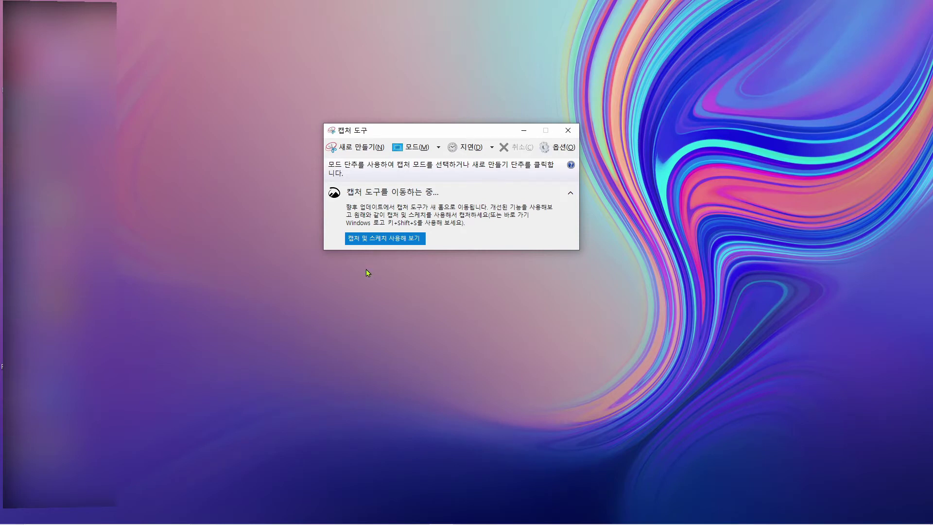
pyautogui.click(364, 151)
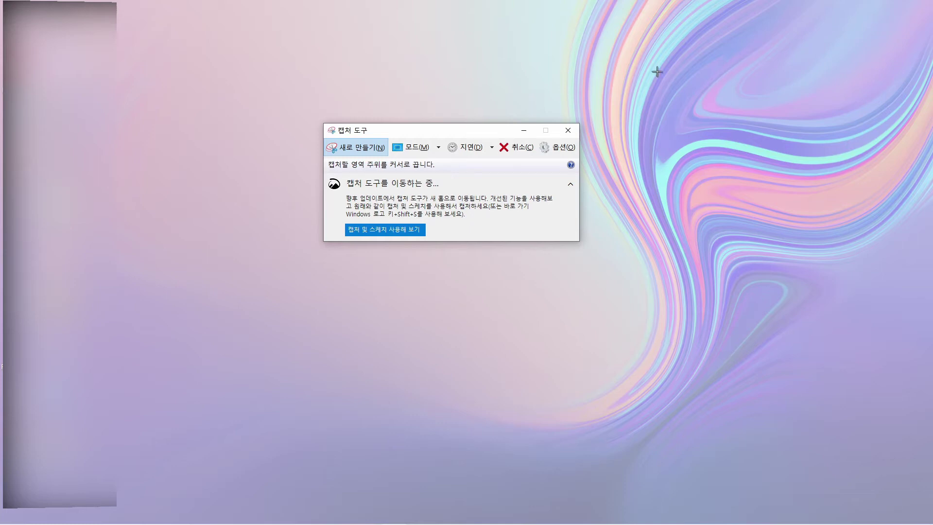
pyautogui.click(424, 149)
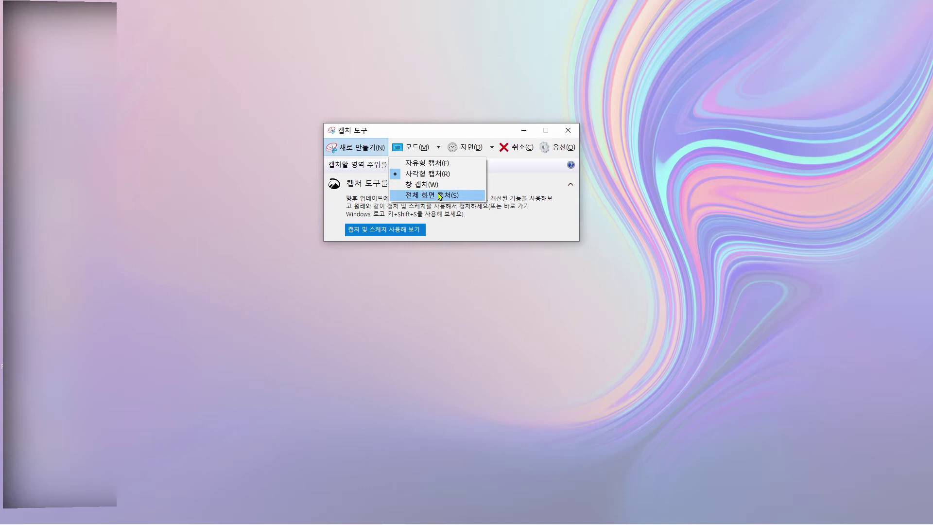
pyautogui.click(431, 177)
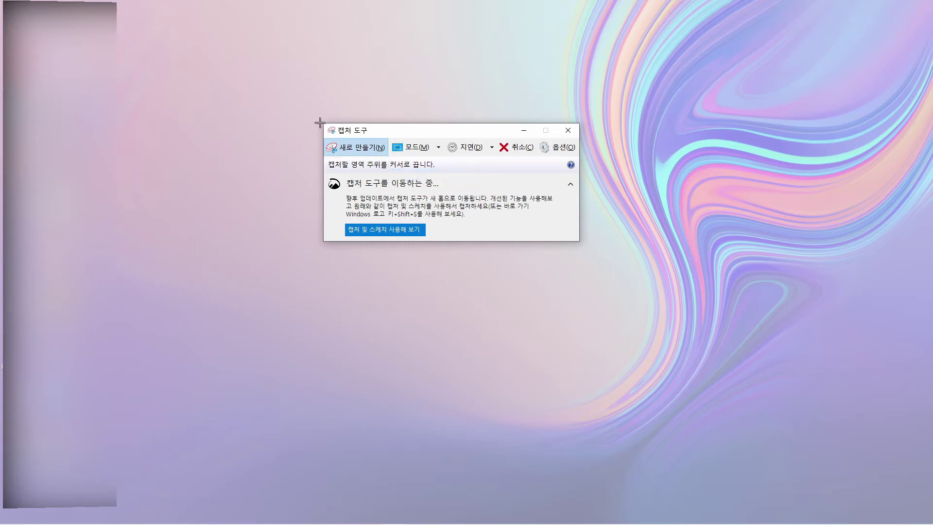
pyautogui.moveTo(319, 122); pyautogui.dragTo(828, 335)
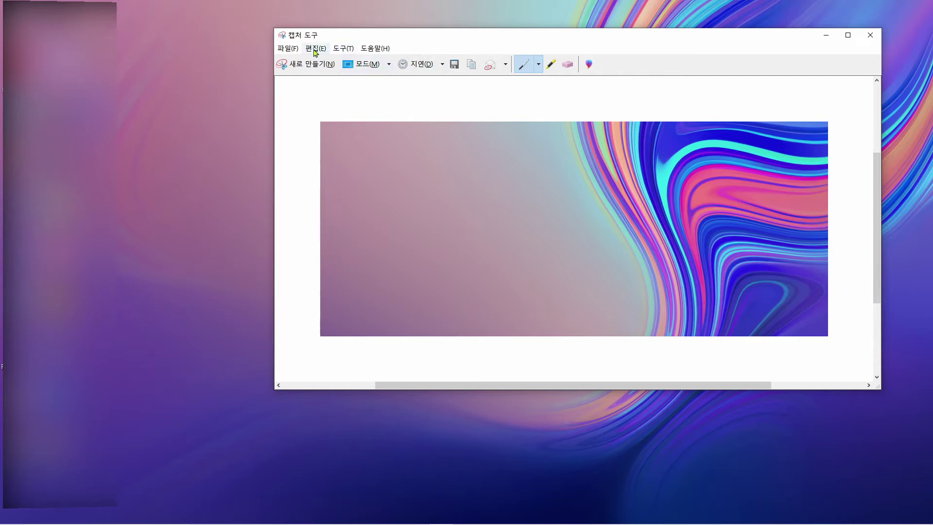
# Step: Save the wallpaper capture under the file name 캡처 and close the capture tool
pyautogui.click(287, 52)
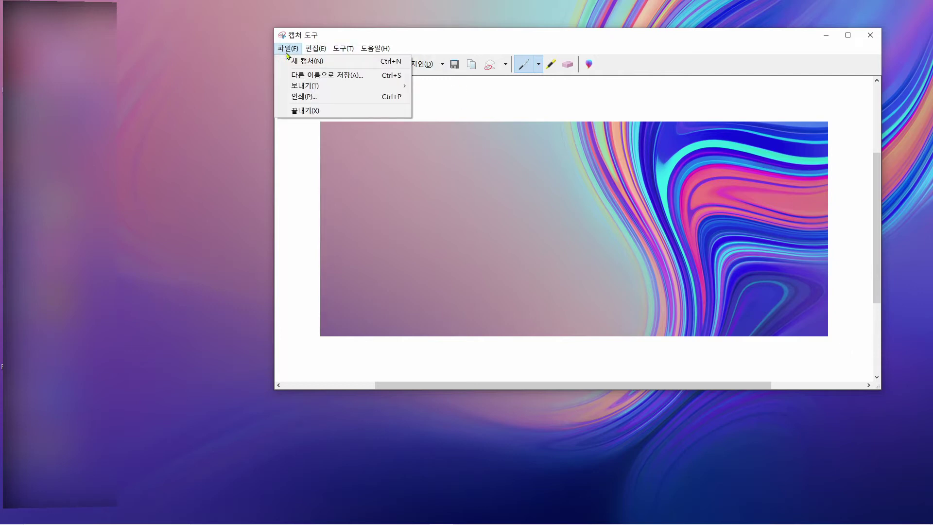
pyautogui.click(298, 76)
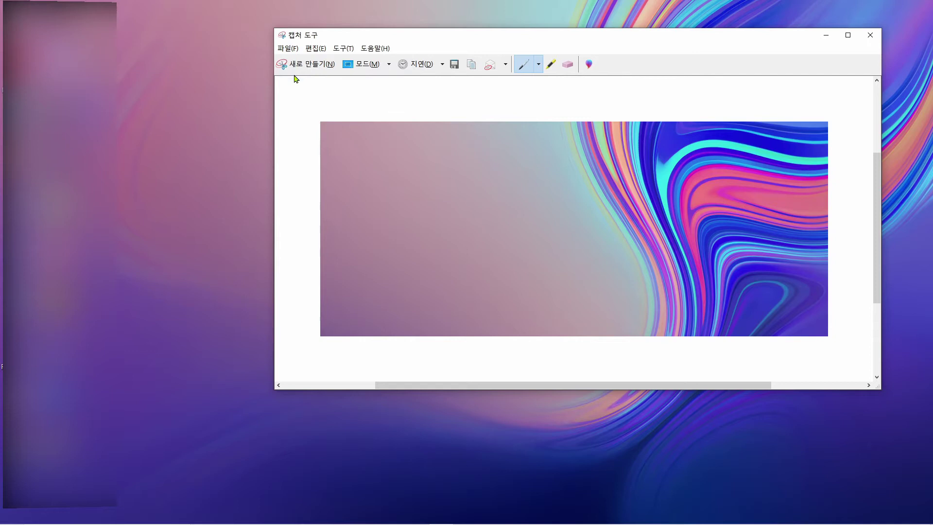
pyautogui.click(873, 37)
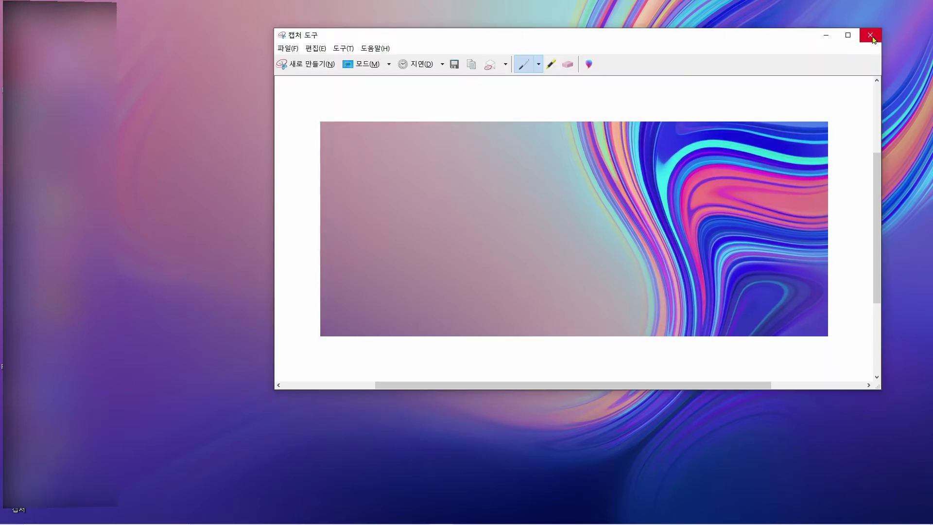
pyautogui.click(874, 37)
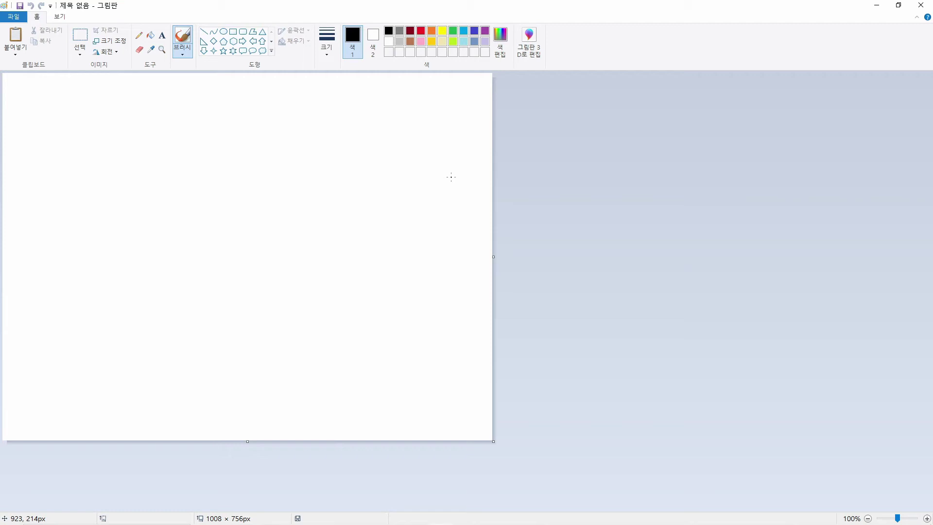
# Step: In Paint, paste the copied full-screen screenshot and crop it to a rectangular selection of about 843 × 463 px
pyautogui.hotkey('ctrl', 'v')
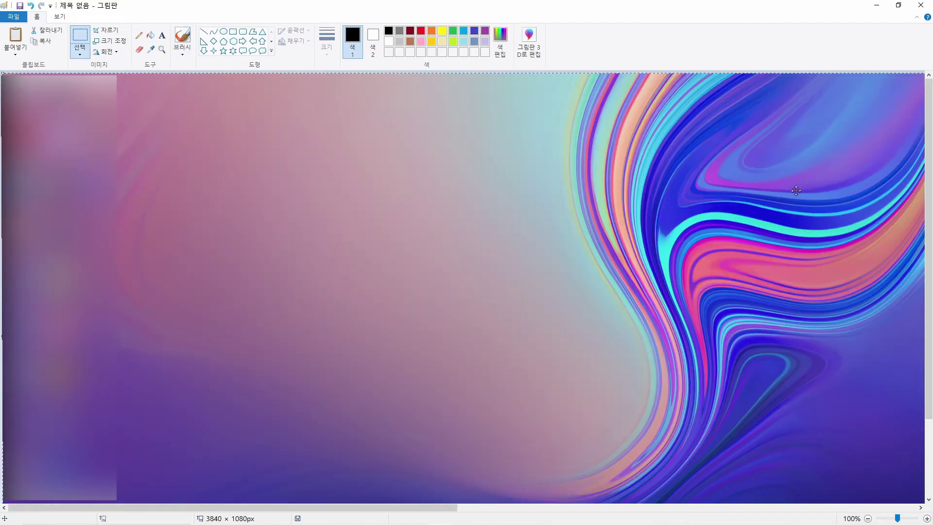
pyautogui.click(80, 56)
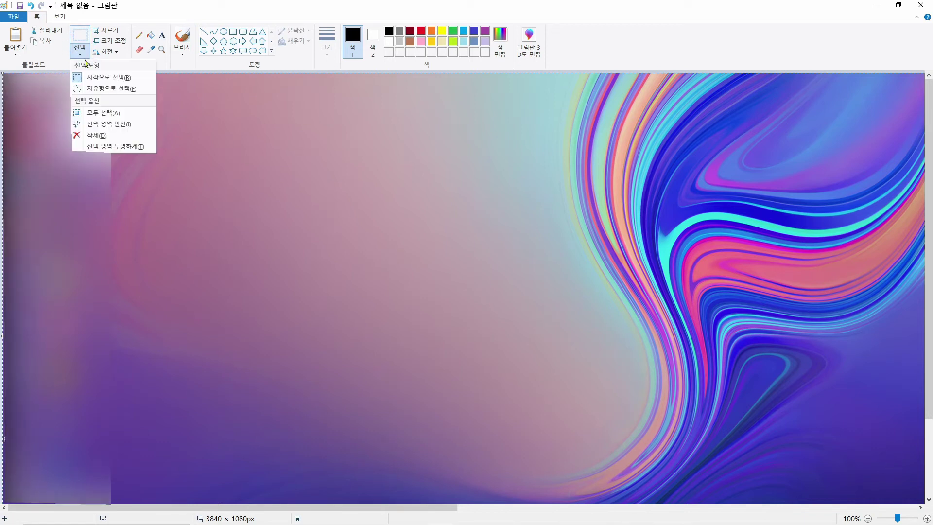
pyautogui.click(99, 80)
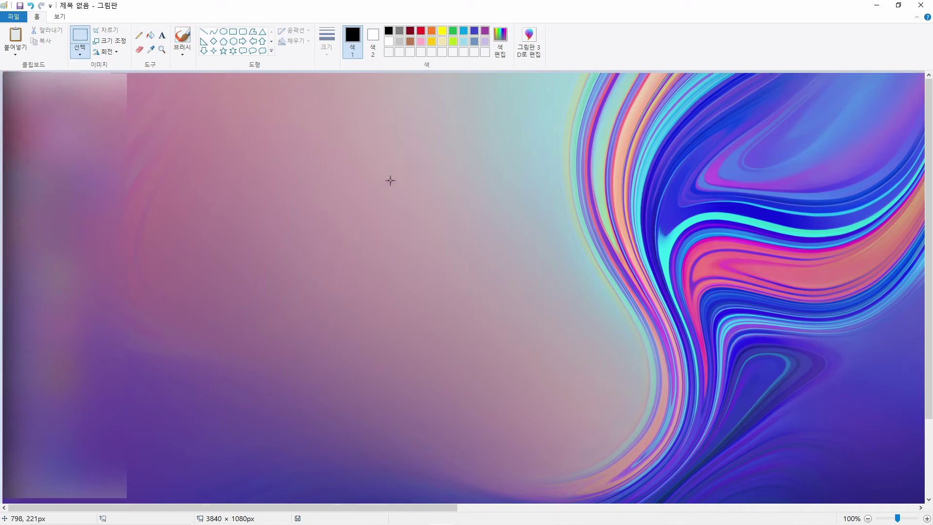
pyautogui.moveTo(328, 112); pyautogui.dragTo(737, 336)
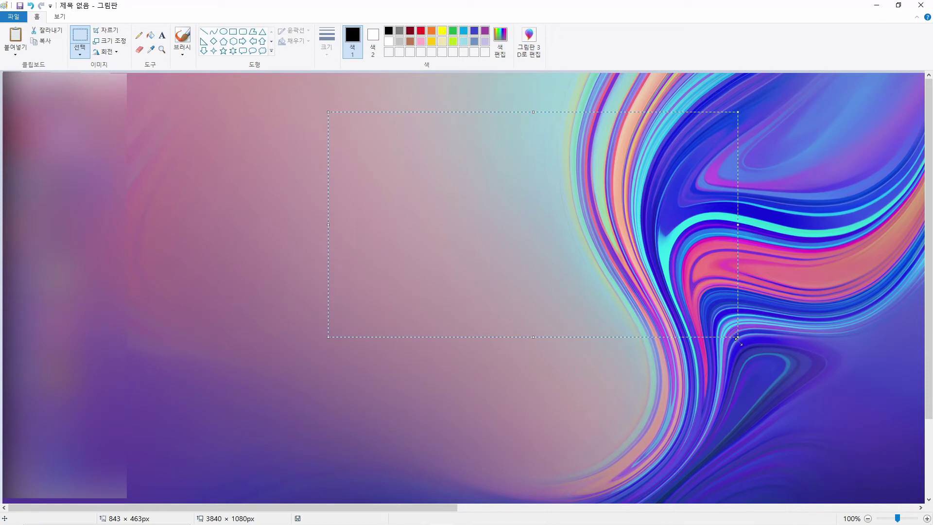
pyautogui.click(110, 32)
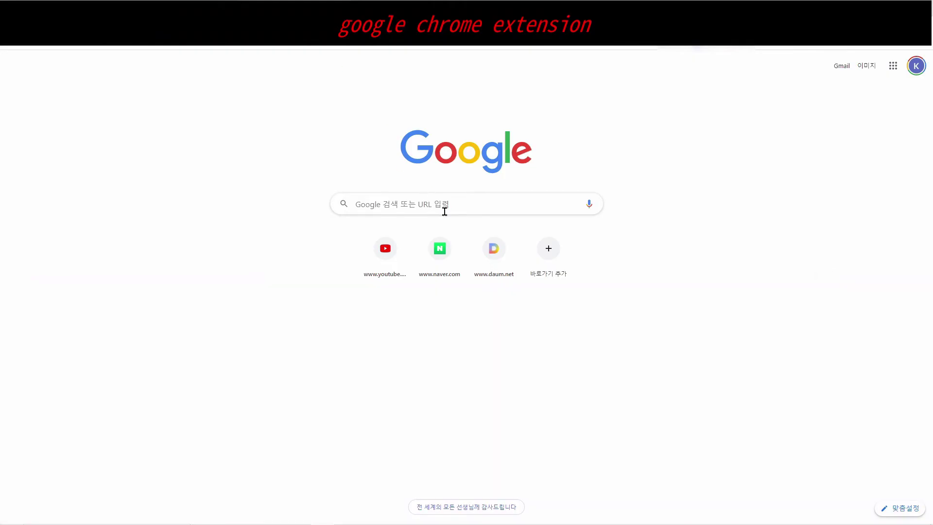
# Step: In Chrome, search Google for "chrome 웹웹스토어" and open the Chrome 웹 스토어 result
pyautogui.click(468, 202)
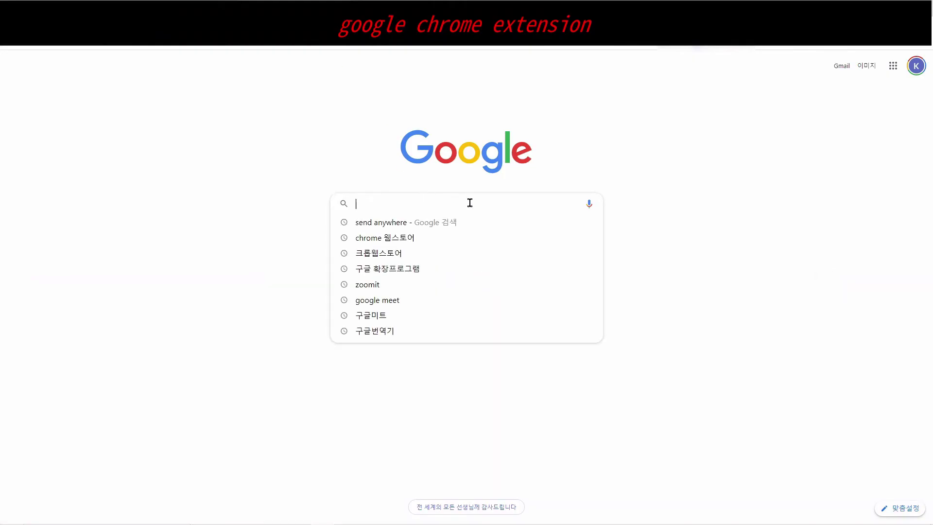
pyautogui.write('ch')
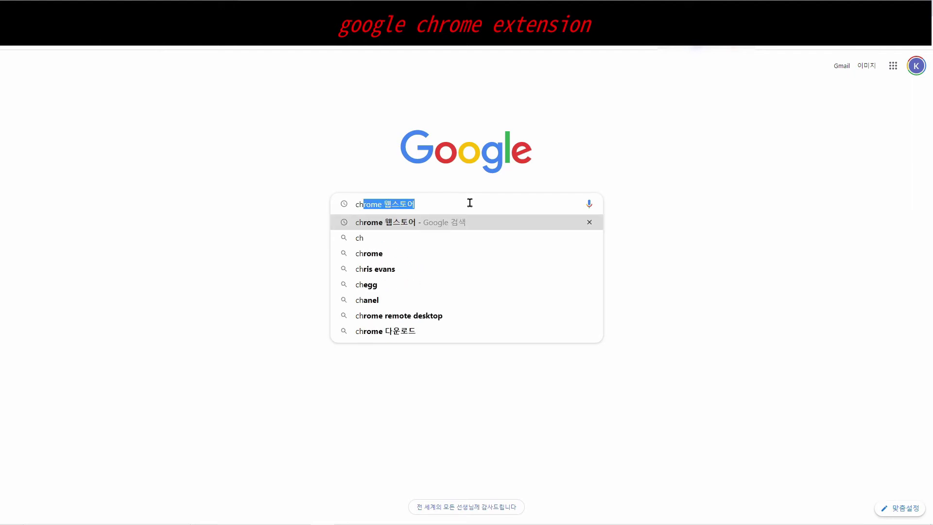
pyautogui.write('rome')
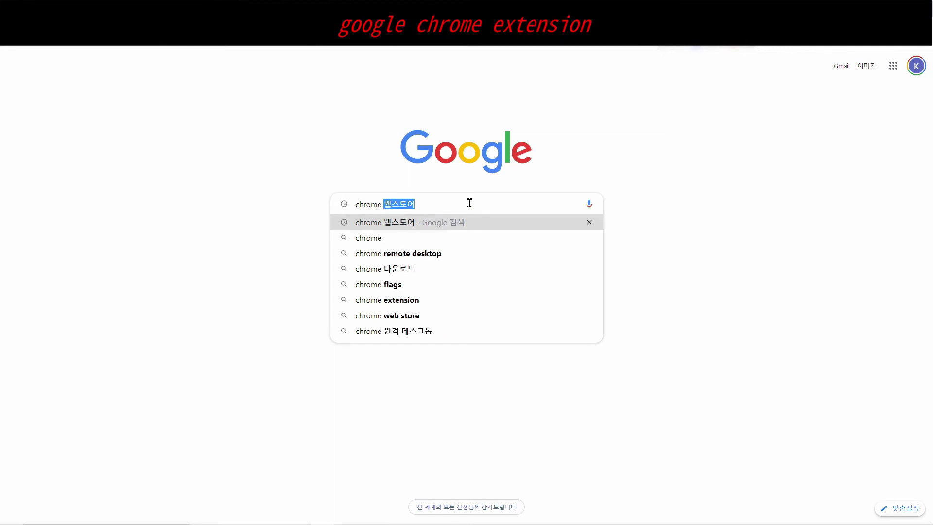
pyautogui.write(' 웹웹')
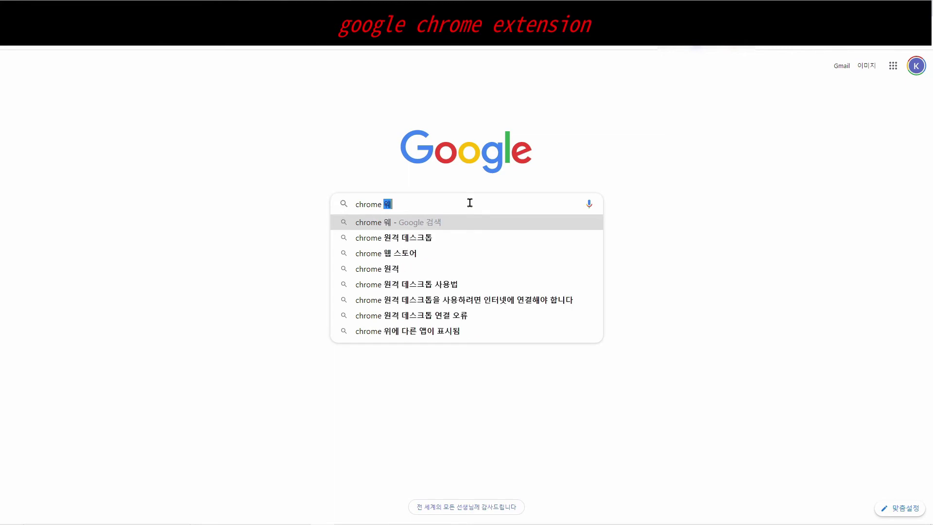
pyautogui.write('스토어')
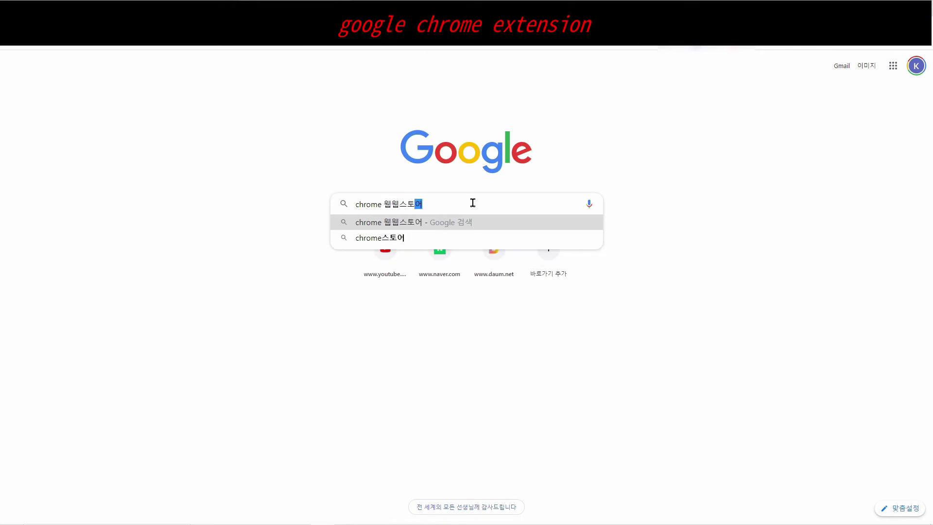
pyautogui.click(509, 203)
pyautogui.press('Return')
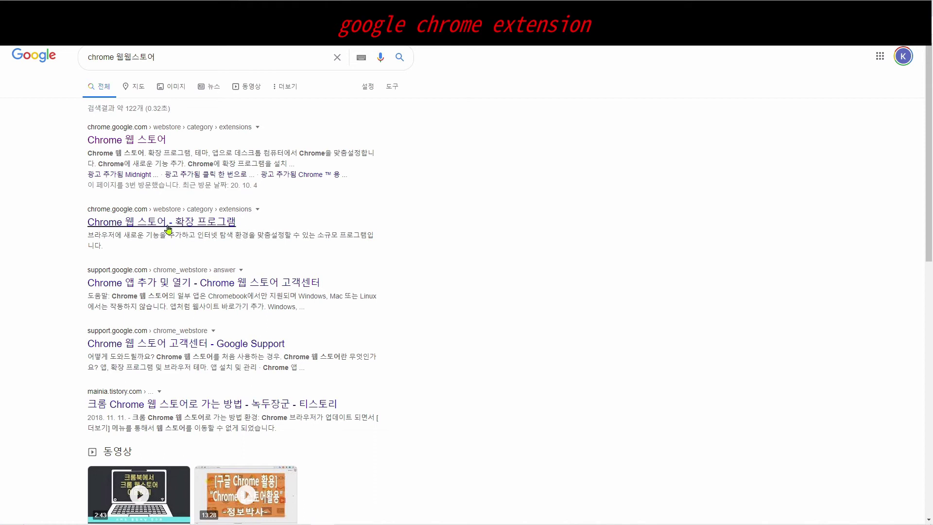
pyautogui.click(151, 145)
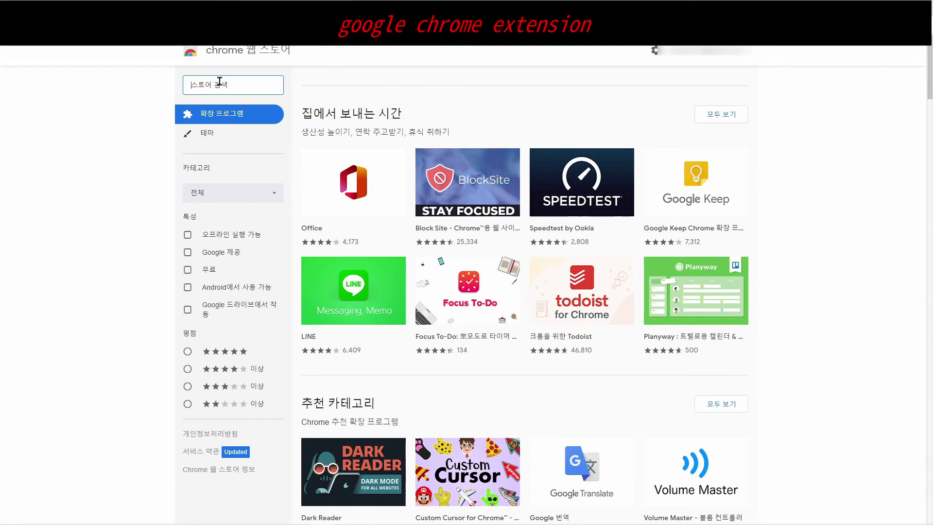
# Step: Search the web store for "awesome" and open the Awesome Screenshot & Screen Recorder extension
pyautogui.write('awe')
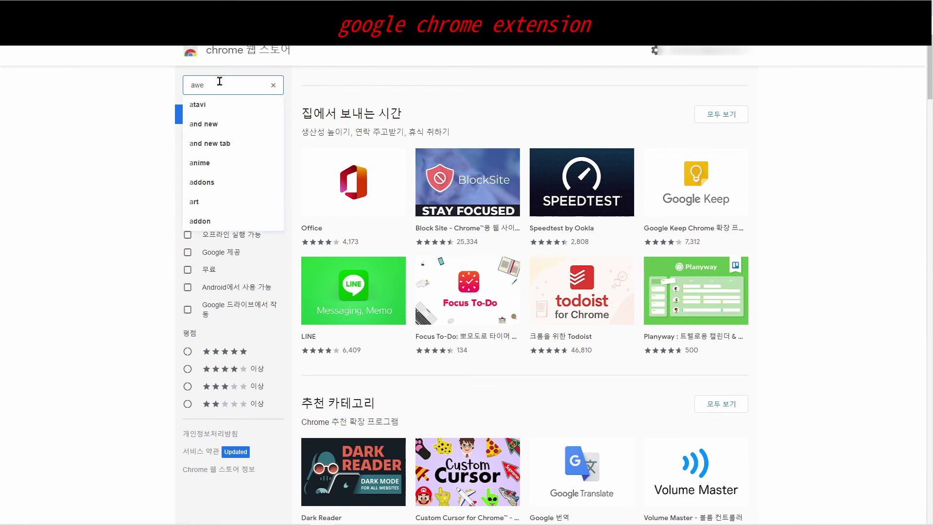
pyautogui.write('som')
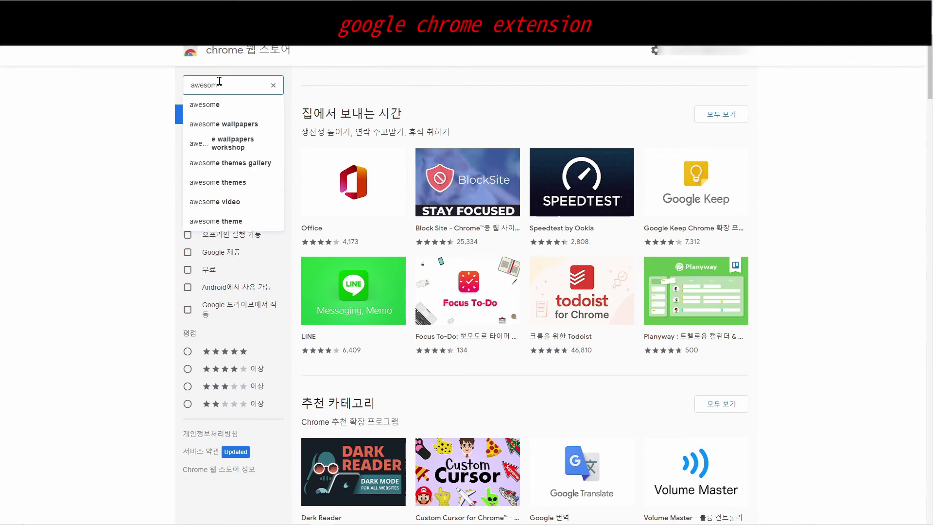
pyautogui.write('e')
pyautogui.press('Return')
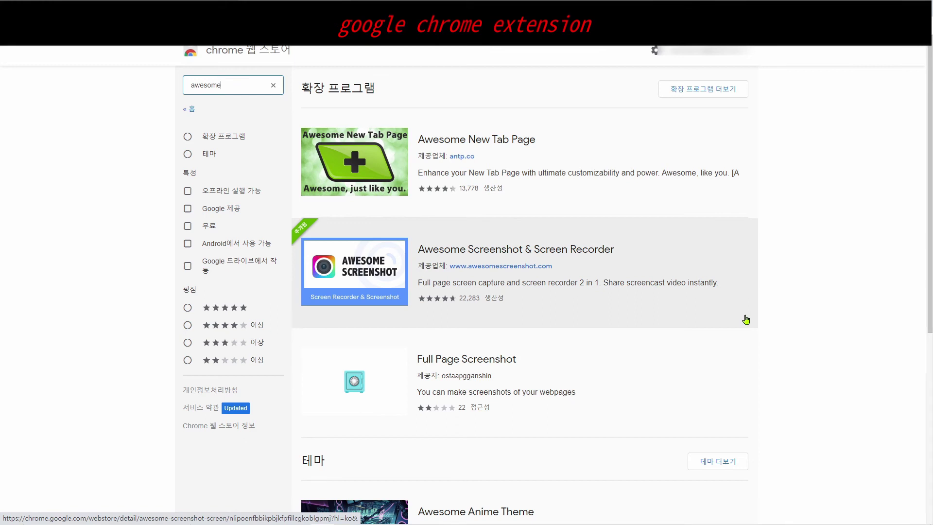
pyautogui.click(373, 279)
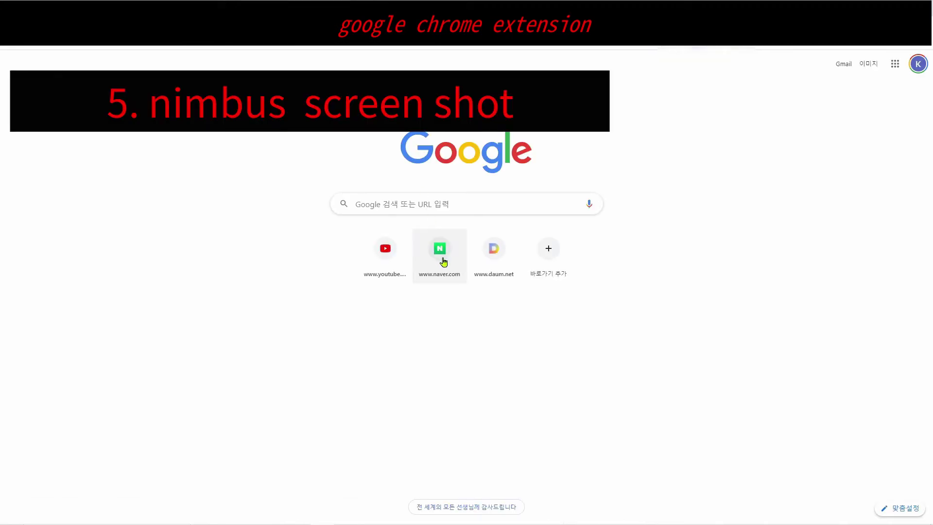
pyautogui.click(441, 200)
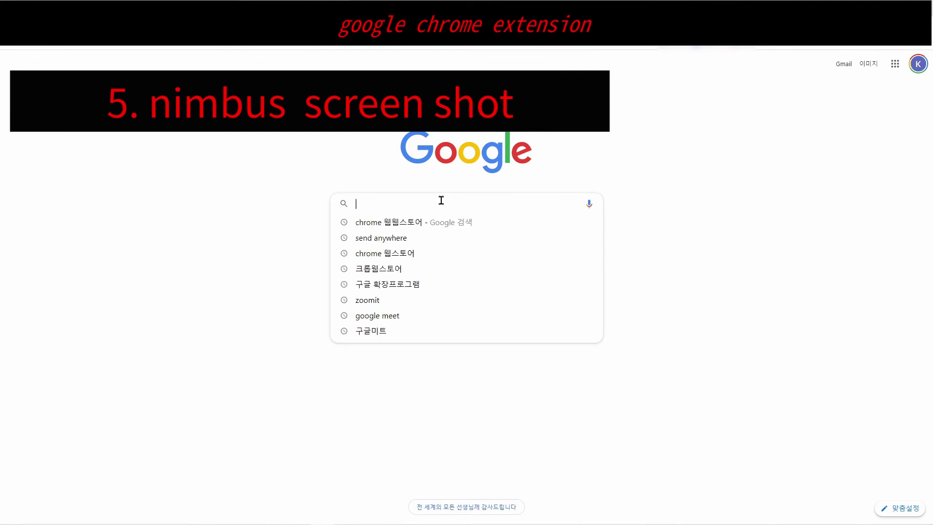
pyautogui.write('ch')
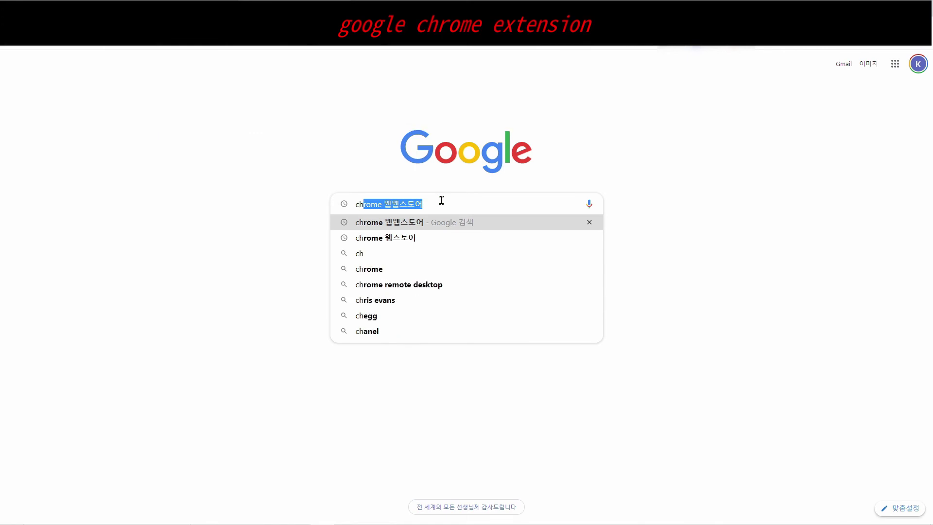
pyautogui.write('rome ')
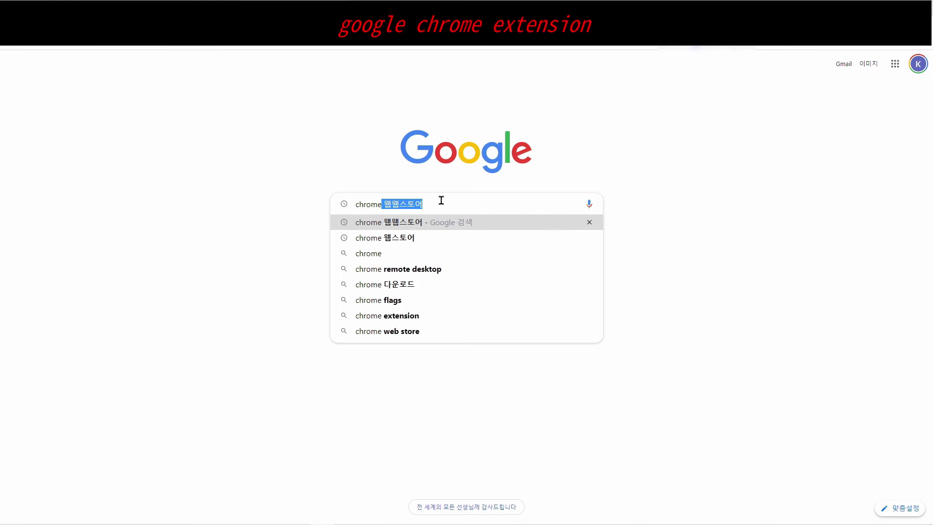
pyautogui.write('웹')
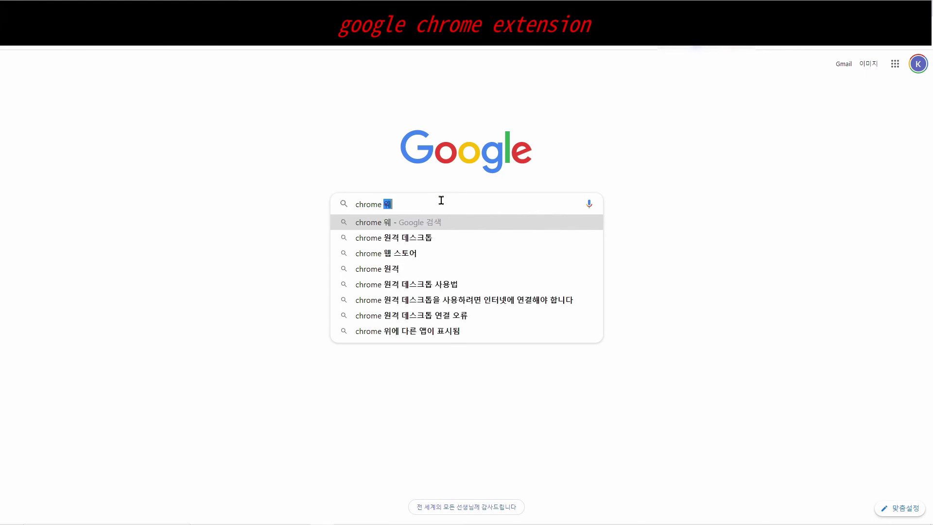
pyautogui.write('웹스스토어')
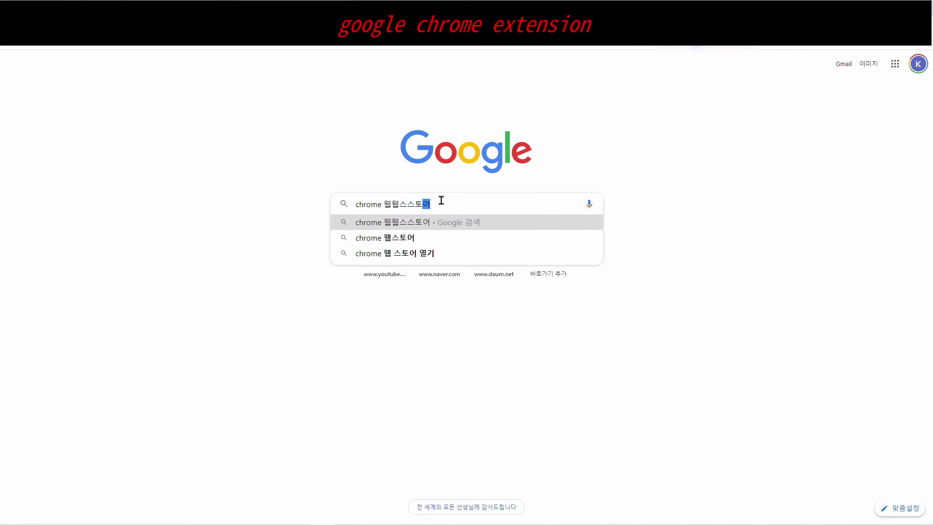
pyautogui.press('Left')
pyautogui.press('Delete')
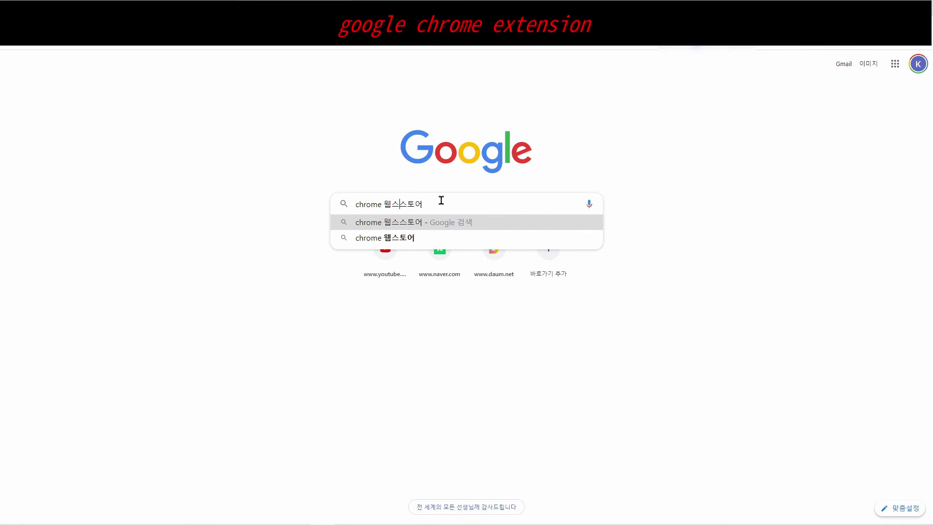
pyautogui.press('BackSpace')
pyautogui.press('BackSpace')
pyautogui.press('BackSpace')
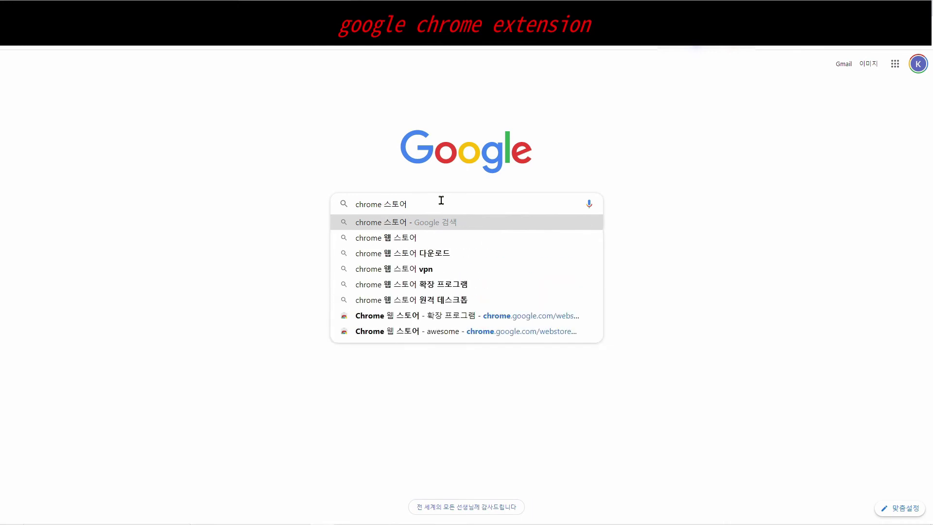
pyautogui.press('Delete')
pyautogui.press('Delete')
pyautogui.press('Delete')
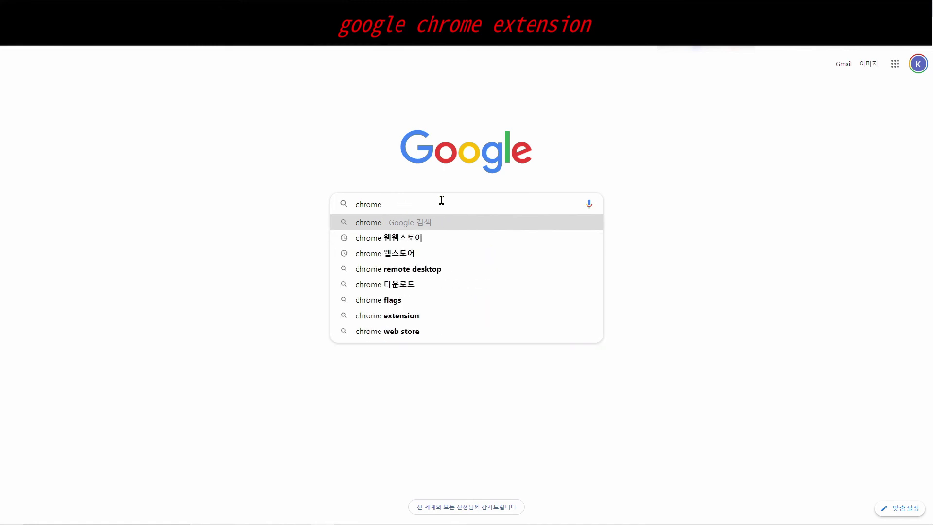
pyautogui.press('BackSpace')
pyautogui.press('BackSpace')
pyautogui.press('BackSpace')
pyautogui.press('BackSpace')
pyautogui.press('BackSpace')
pyautogui.press('BackSpace')
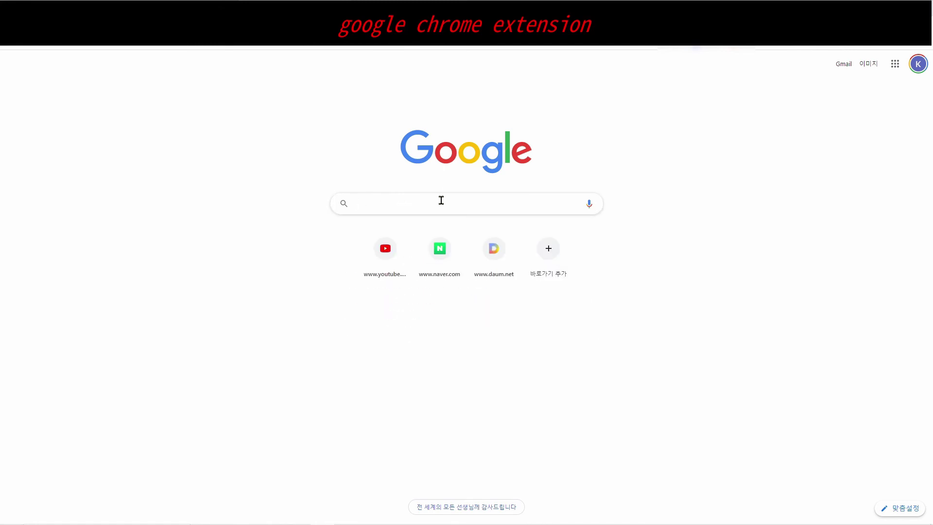
# Step: Search Google for "chrome 웹 스토어" and open the Chrome 웹 스토어 result
pyautogui.write('ch')
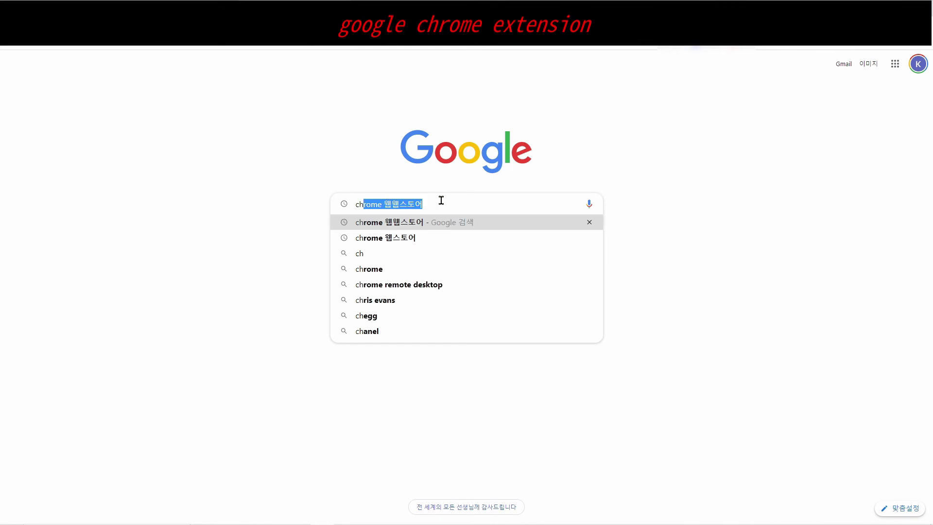
pyautogui.write('rome')
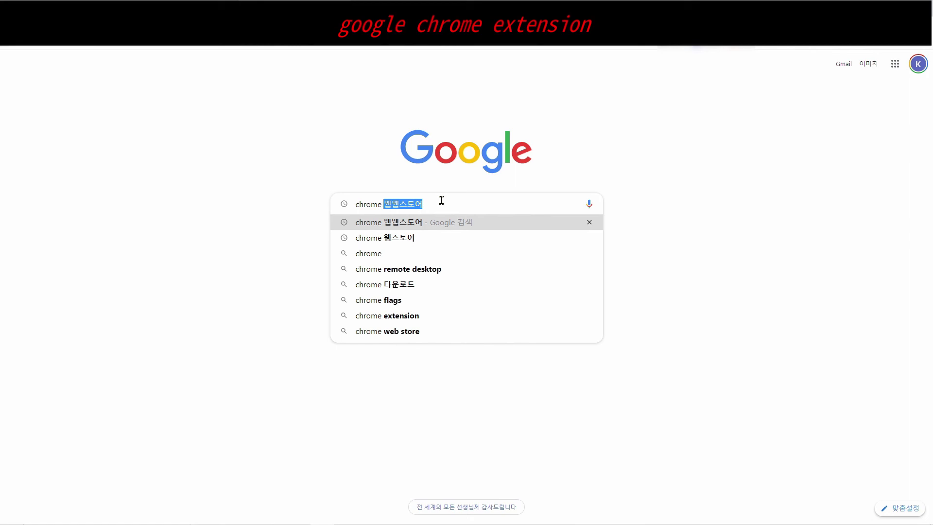
pyautogui.press('BackSpace')
pyautogui.write('웹')
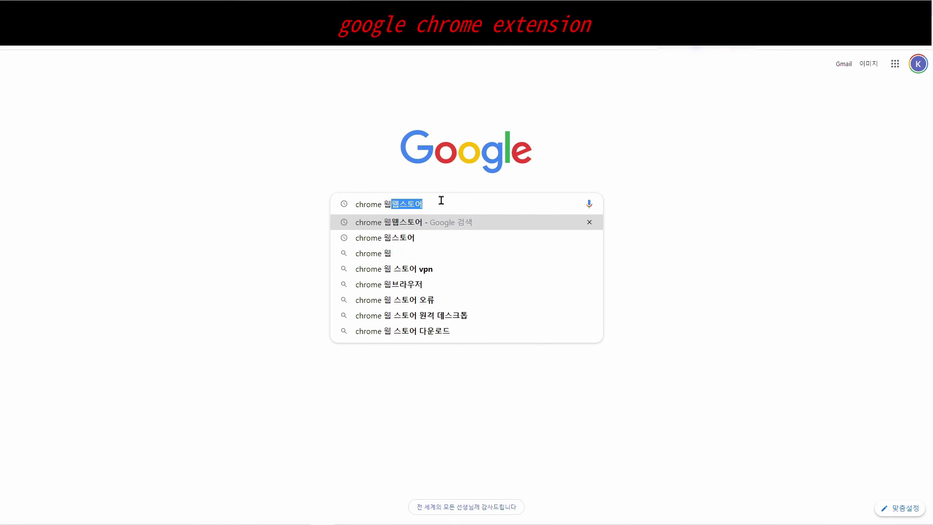
pyautogui.write('웹스스토어')
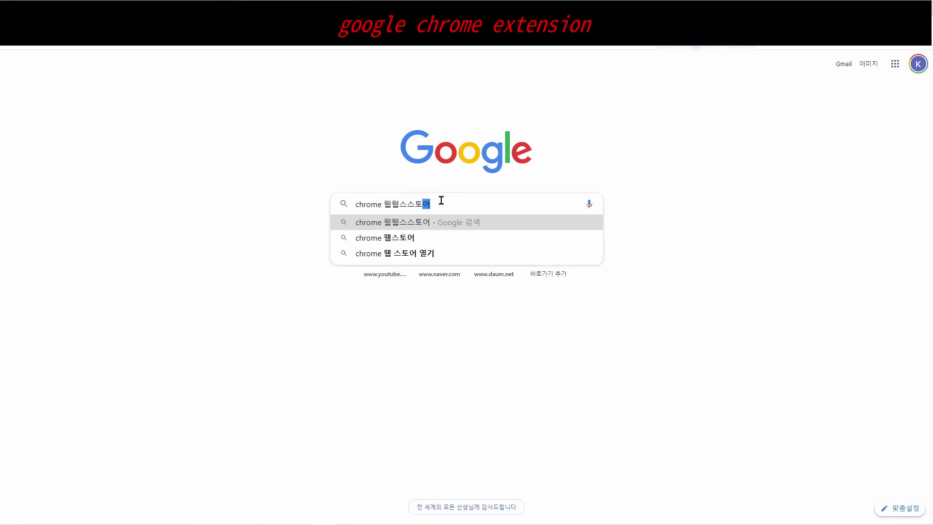
pyautogui.press('Left')
pyautogui.press('BackSpace')
pyautogui.press('BackSpace')
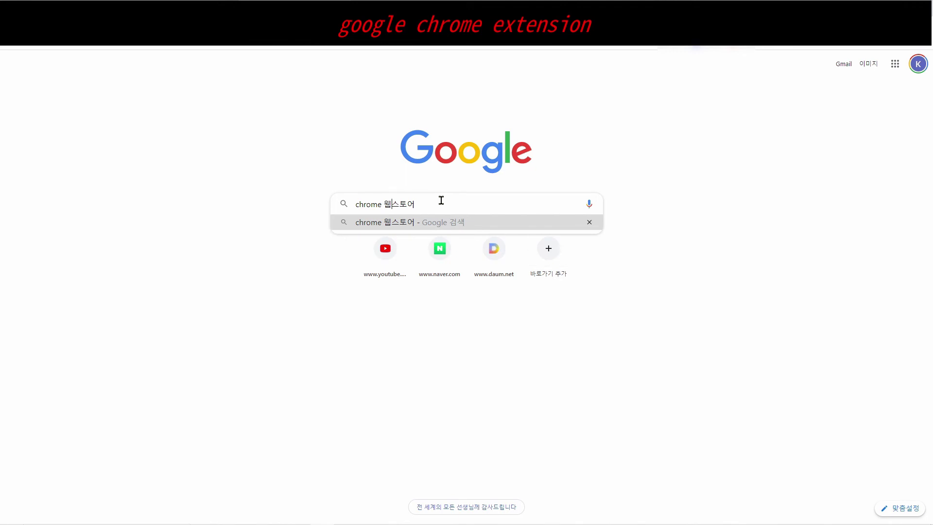
pyautogui.click(439, 203)
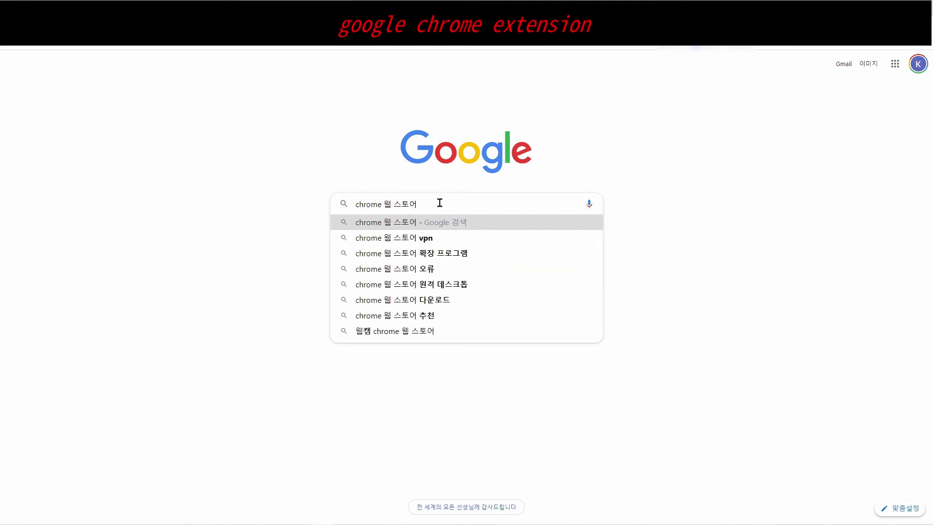
pyautogui.press('Return')
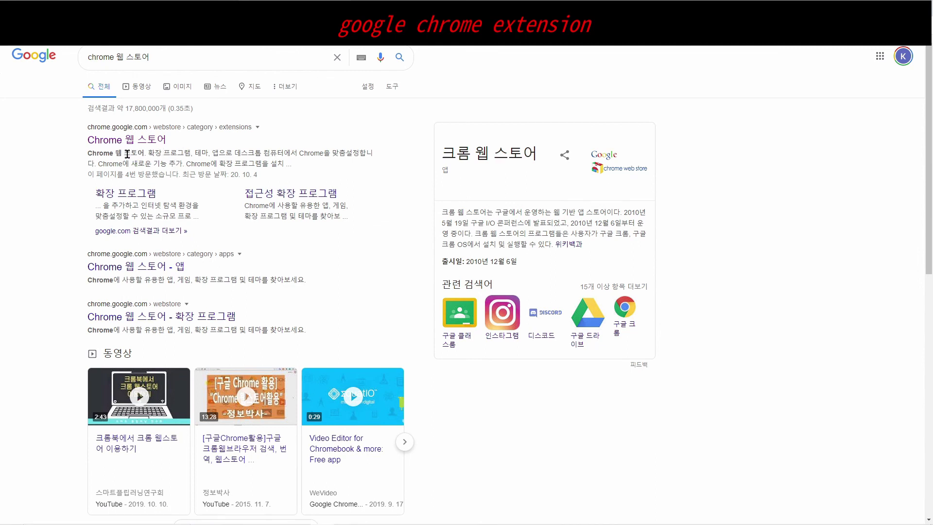
pyautogui.click(152, 143)
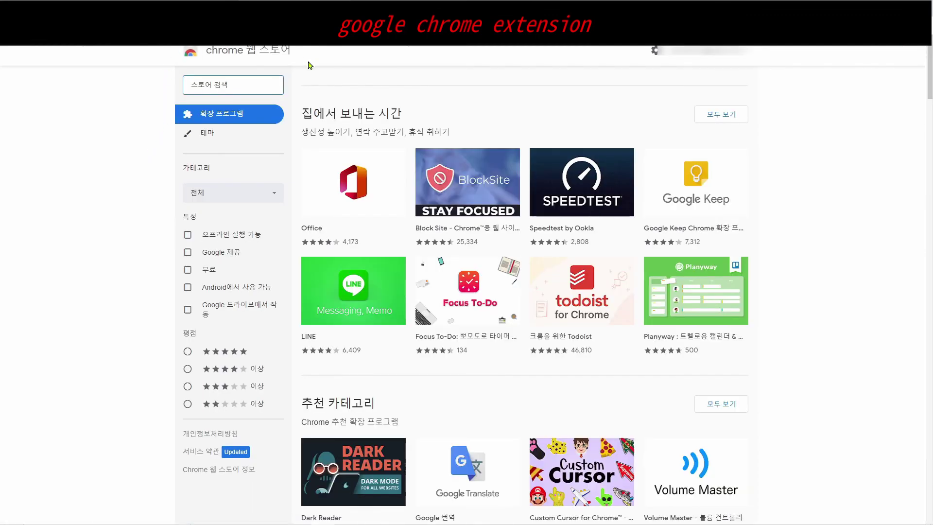
pyautogui.click(240, 89)
pyautogui.write('nim')
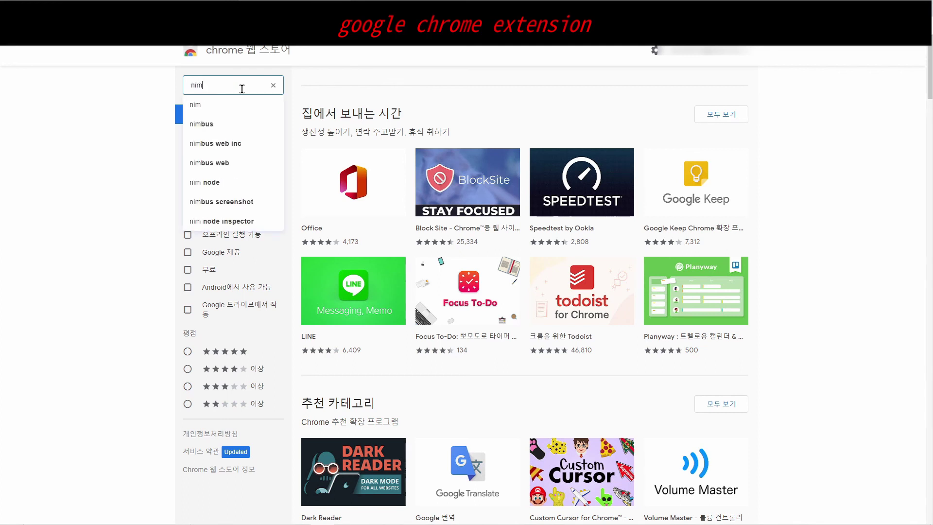
pyautogui.write('ubs')
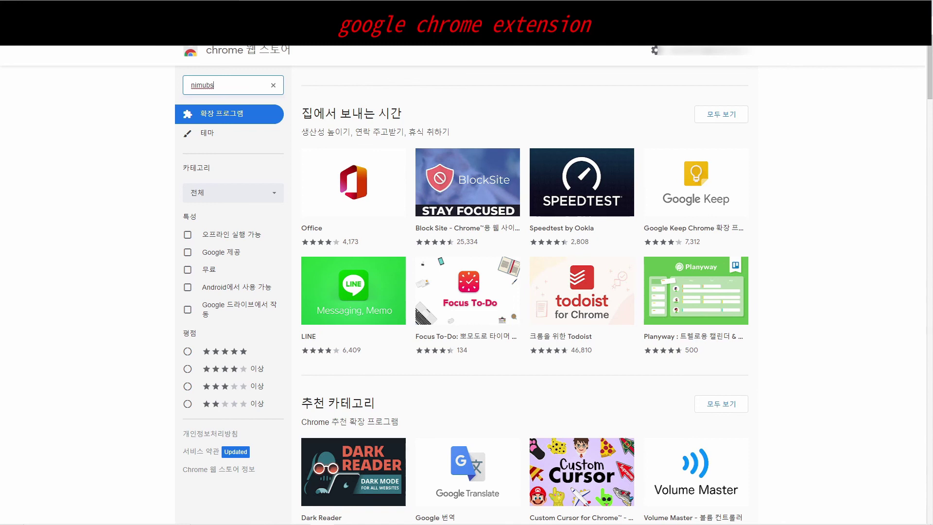
pyautogui.press('Return')
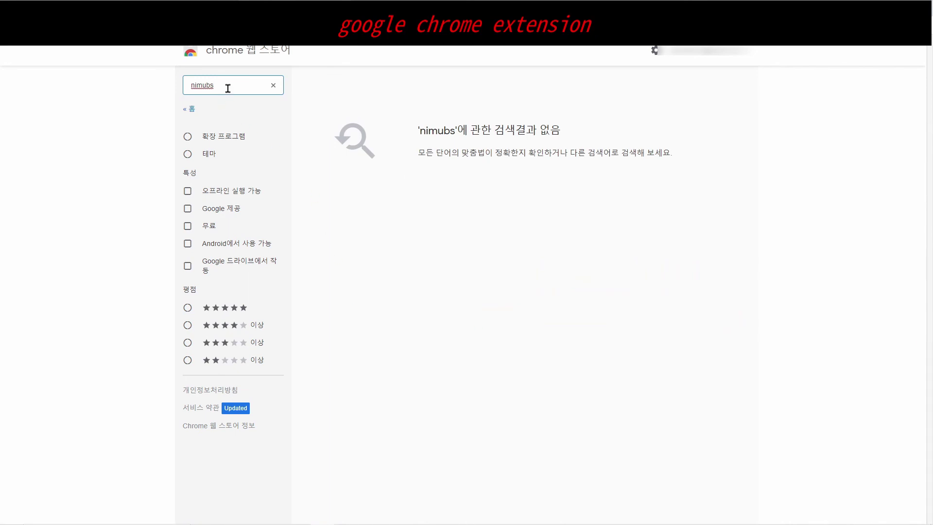
pyautogui.press('BackSpace')
pyautogui.press('BackSpace')
pyautogui.press('BackSpace')
pyautogui.press('BackSpace')
pyautogui.press('BackSpace')
pyautogui.press('BackSpace')
# Step: Search the web store for "nimbus" and open the Nimbus Screenshot & Screen Video Recorder extension page
pyautogui.write('nim')
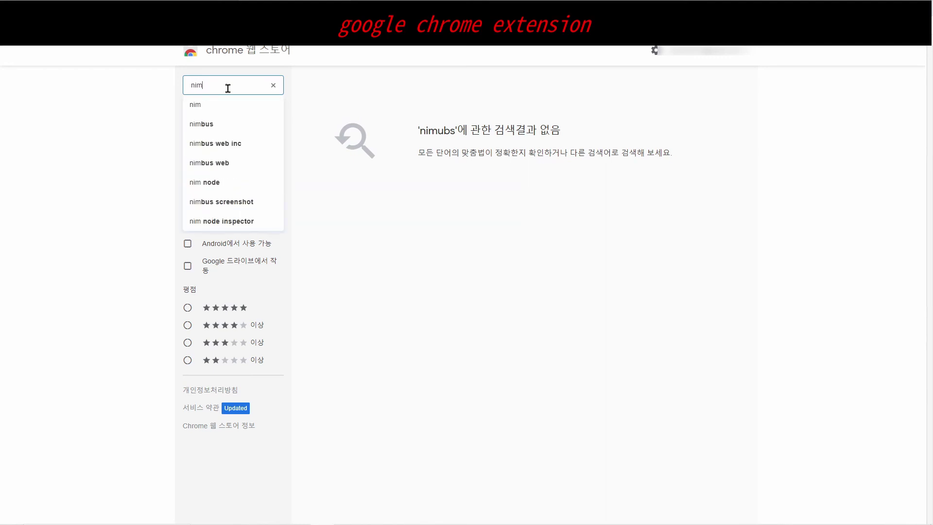
pyautogui.write('bus')
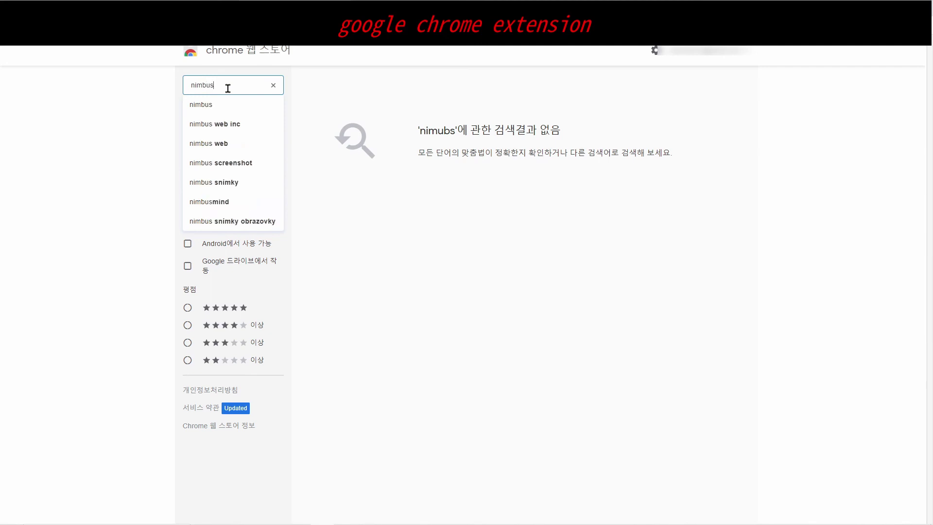
pyautogui.press('Return')
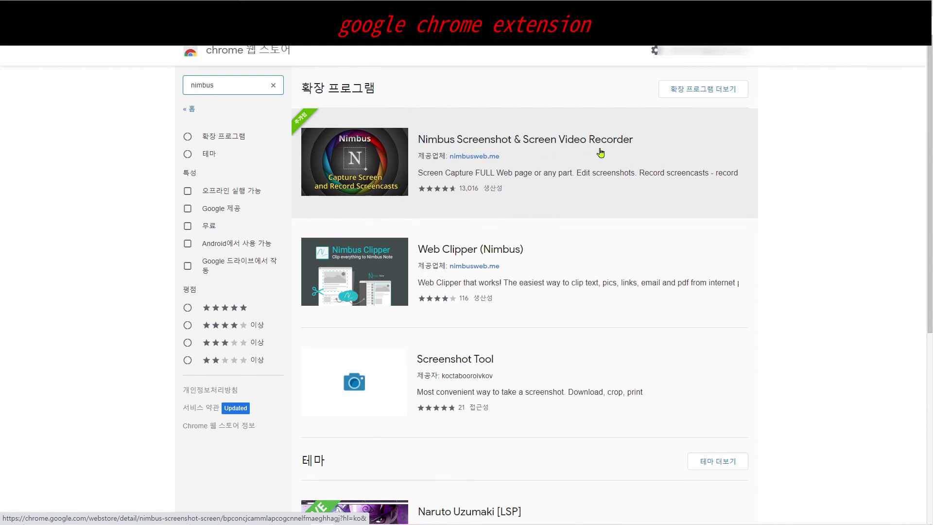
pyautogui.click(352, 157)
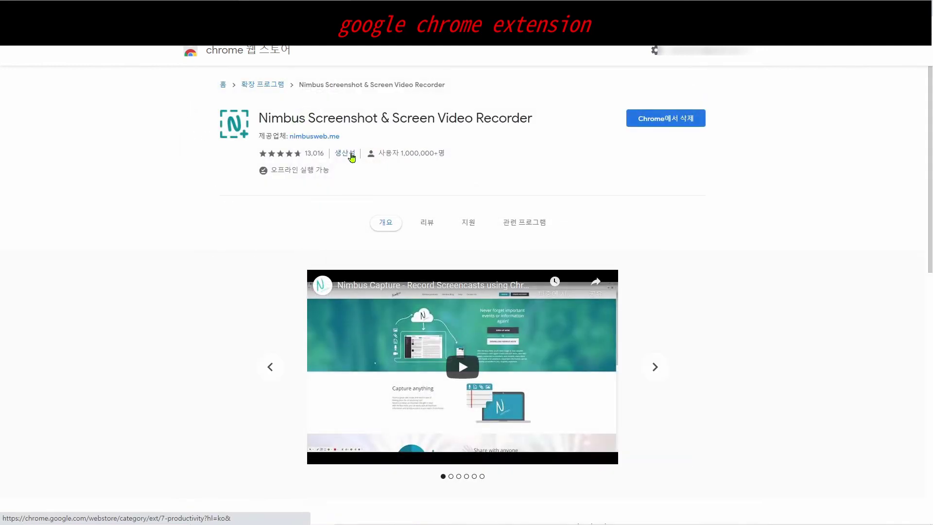